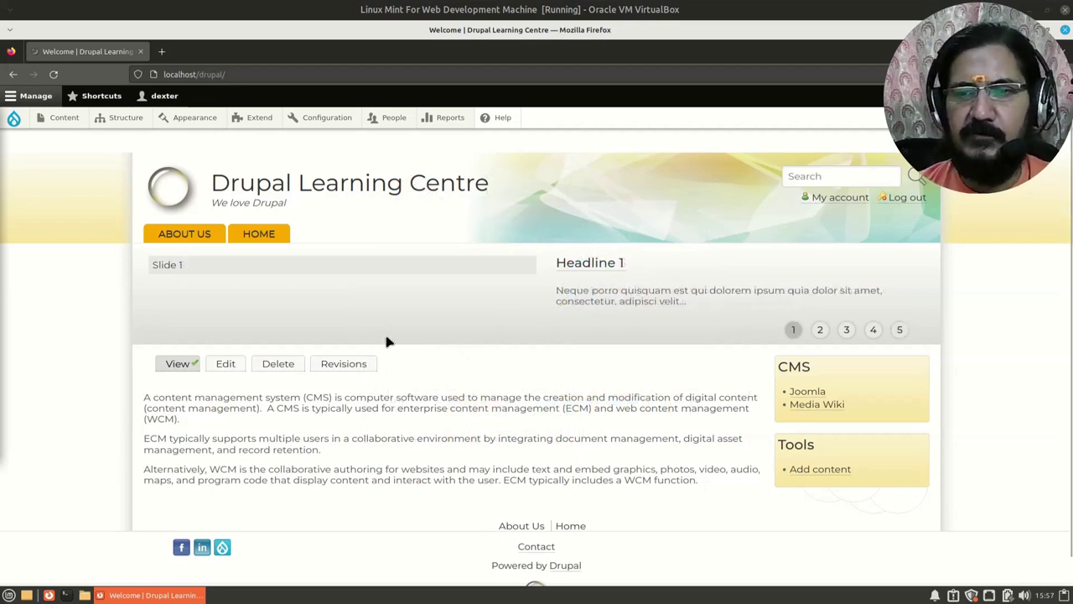
# Go to the People admin page listing the single active account with the Administrator role
pyautogui.click(391, 120)
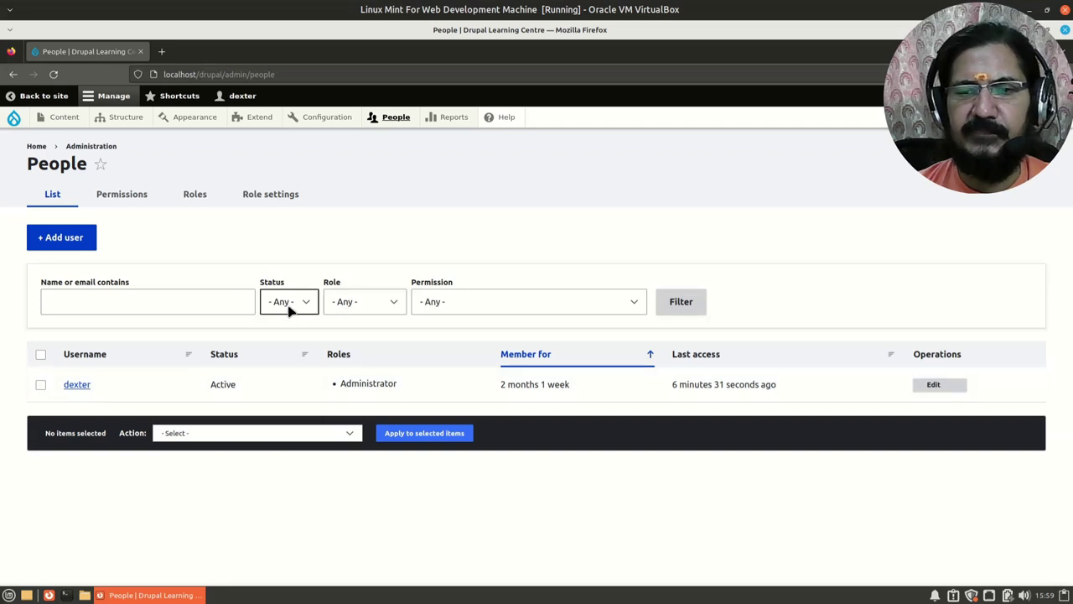
# Show the Roles list with Anonymous user, Authenticated user and Administrator
pyautogui.click(196, 195)
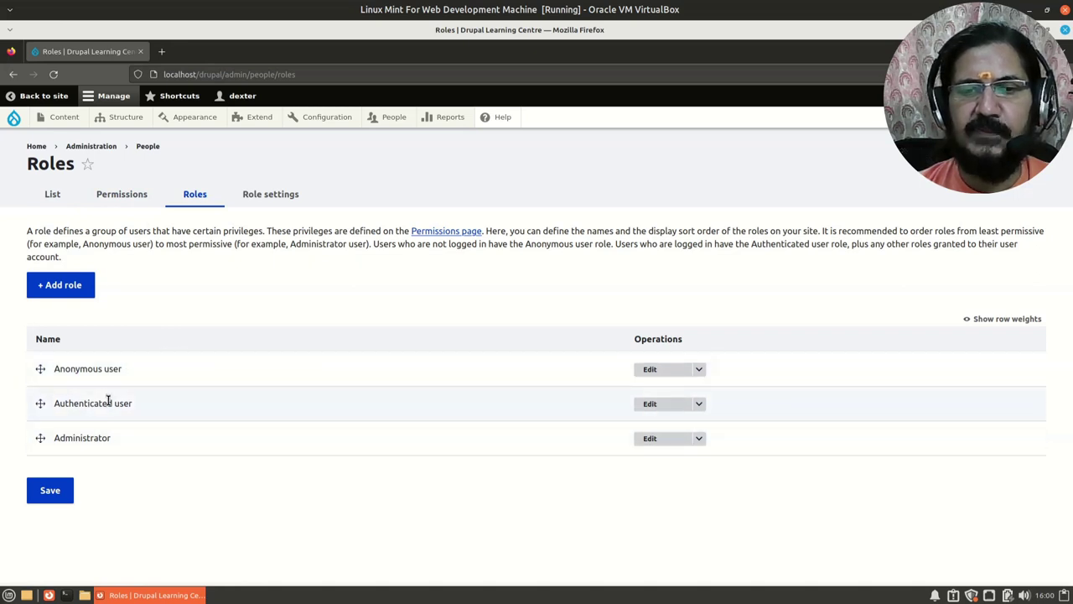
# Open the Permissions tab with its Anonymous, Authenticated and Administrator columns
pyautogui.click(118, 200)
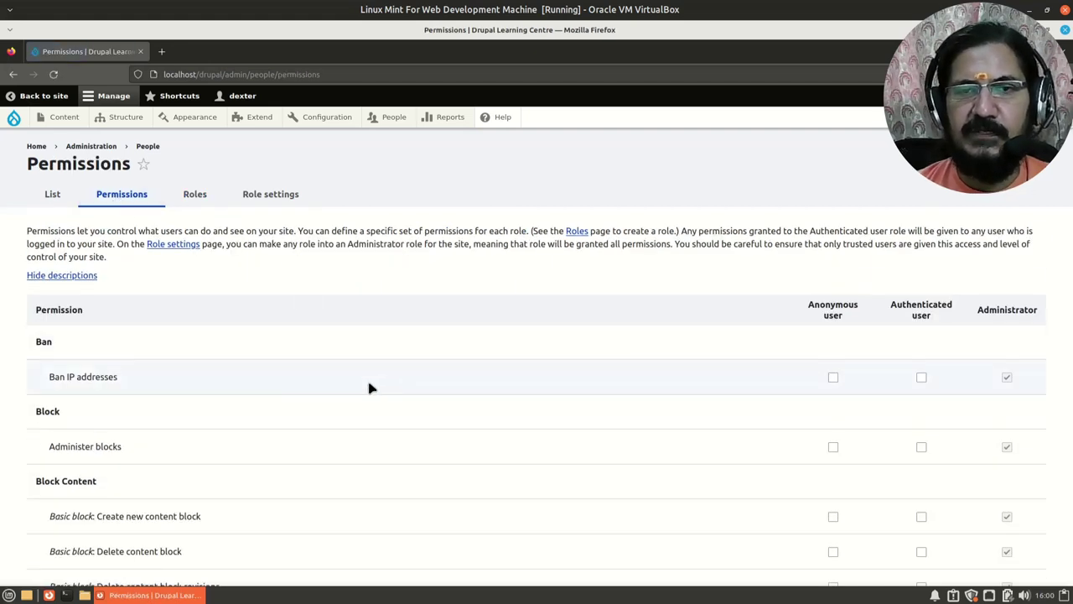
pyautogui.scroll(-1, 370, 385)
pyautogui.scroll(1, 369, 386)
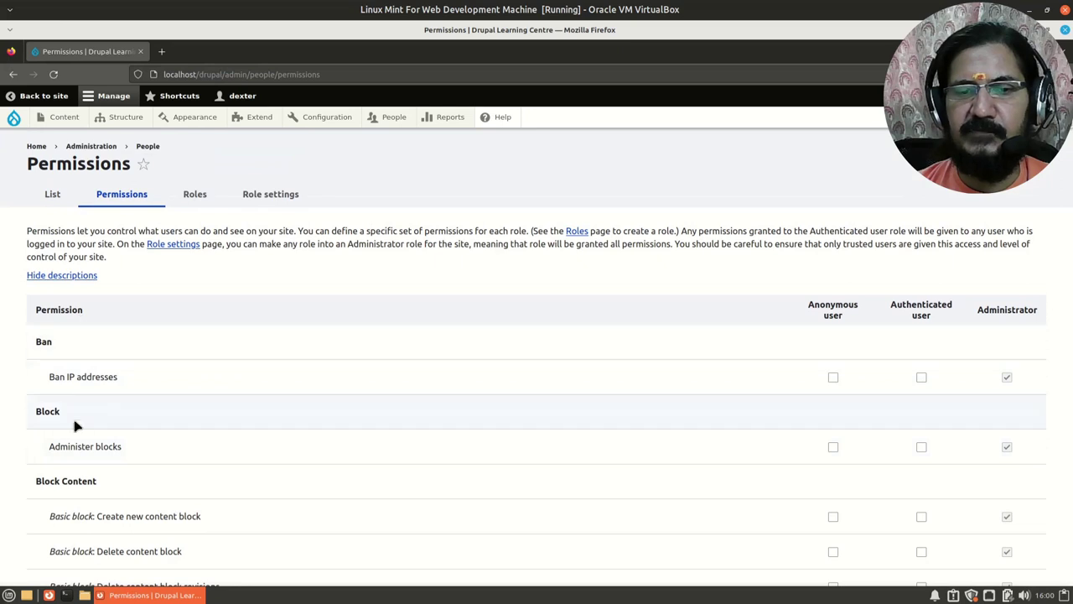
pyautogui.scroll(-7, 89, 516)
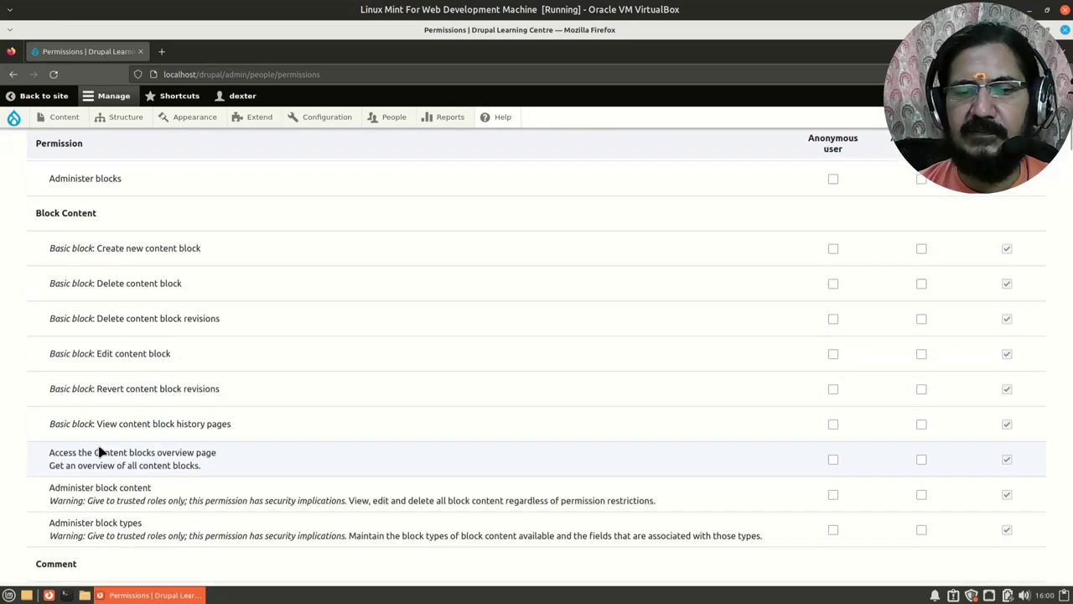
pyautogui.scroll(7, 67, 500)
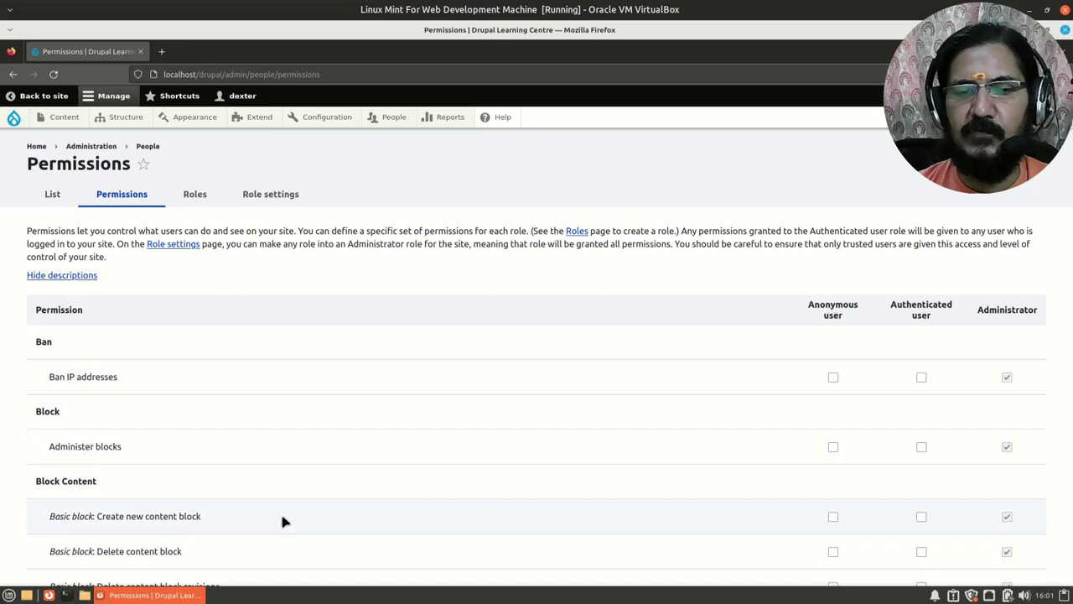
# Scroll down through the permission grid and back up to review the role checkboxes
pyautogui.scroll(-1, 209, 475)
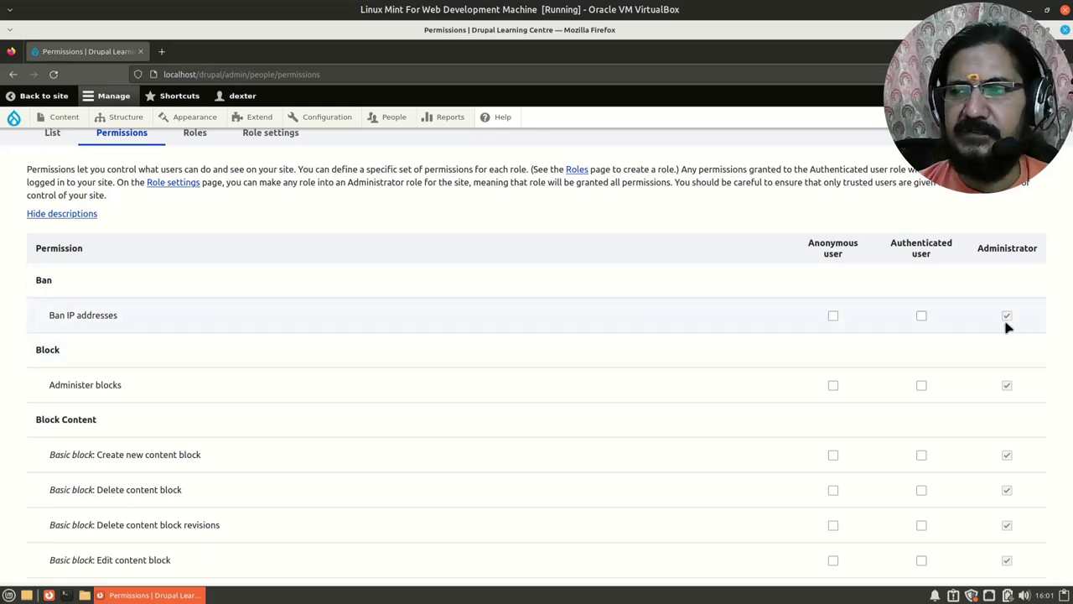
pyautogui.scroll(-3, 1010, 331)
pyautogui.scroll(-15, 1010, 333)
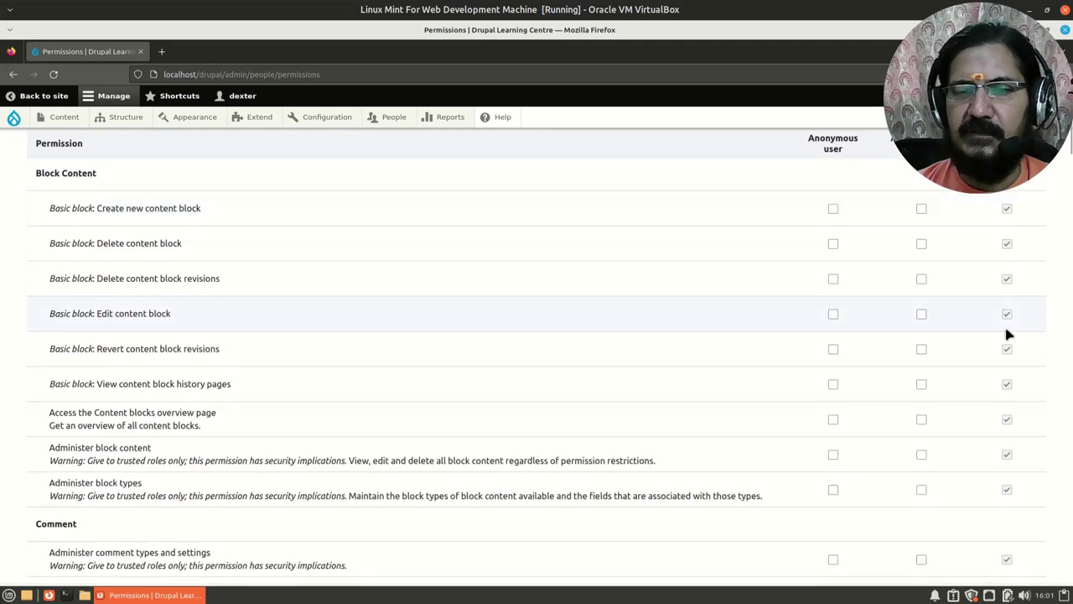
pyautogui.scroll(-20, 1009, 333)
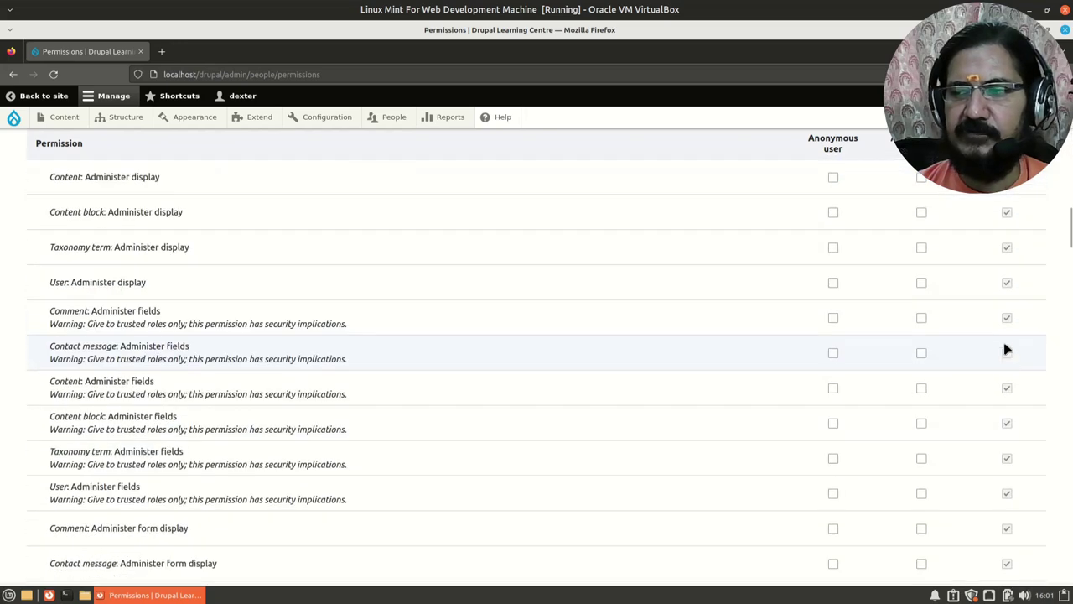
pyautogui.scroll(-20, 1007, 363)
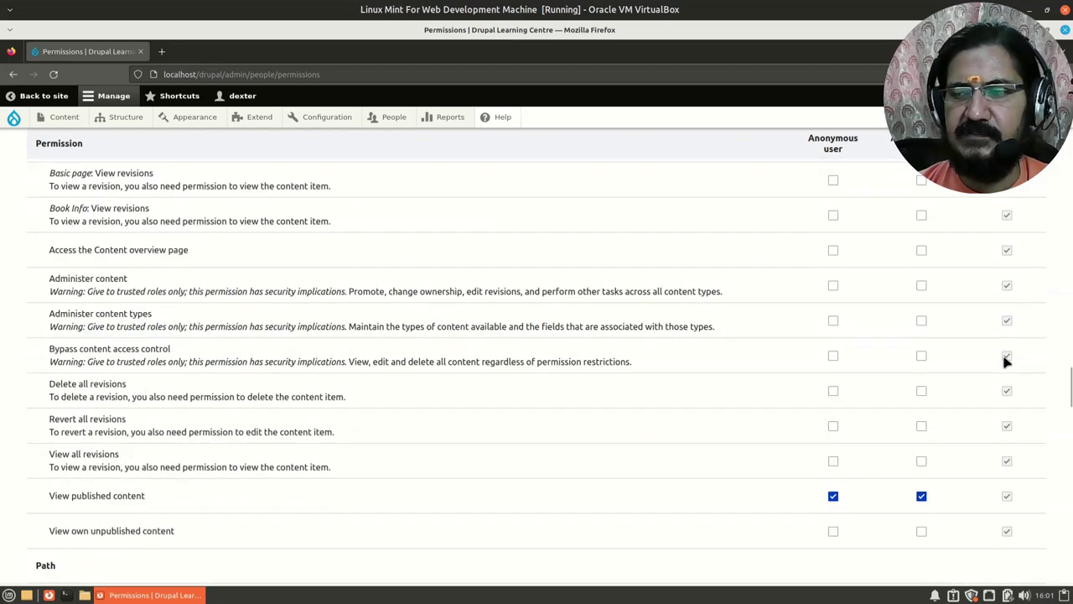
pyautogui.scroll(-3, 1007, 362)
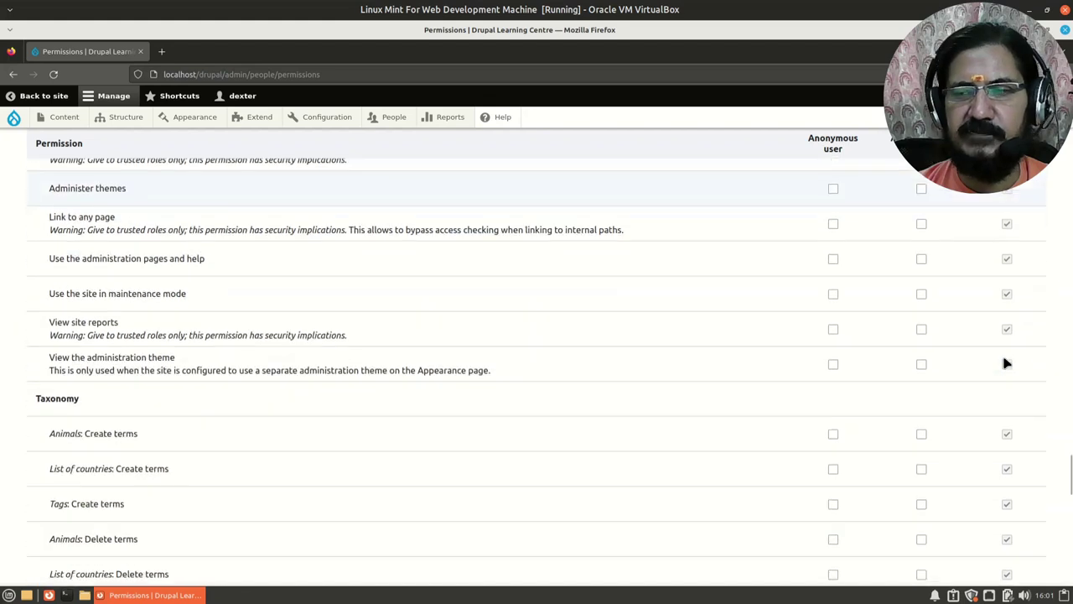
pyautogui.scroll(6, 671, 444)
pyautogui.scroll(20, 663, 455)
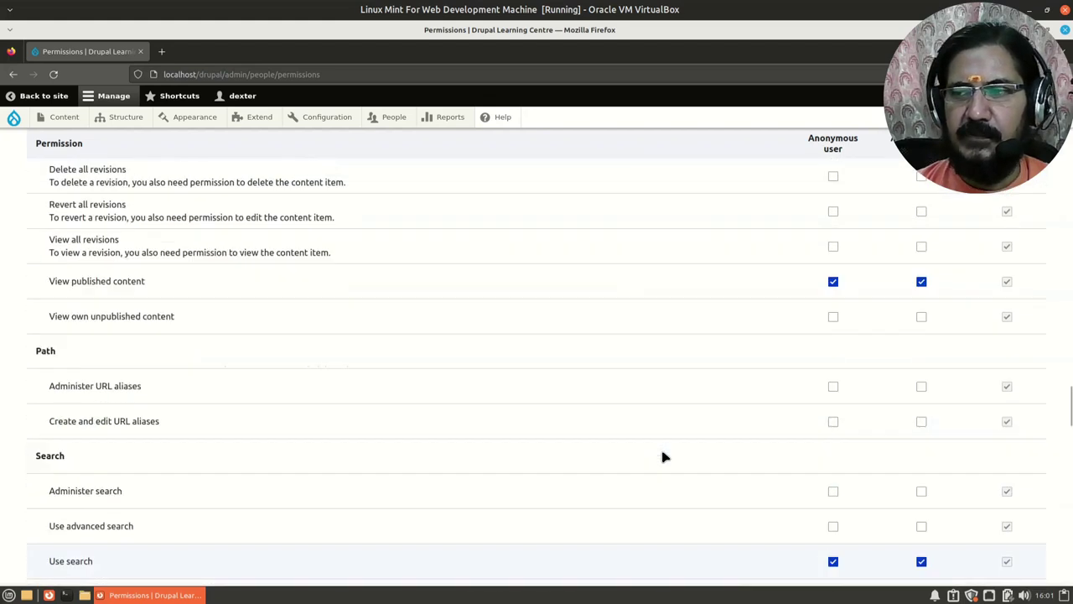
pyautogui.scroll(15, 662, 456)
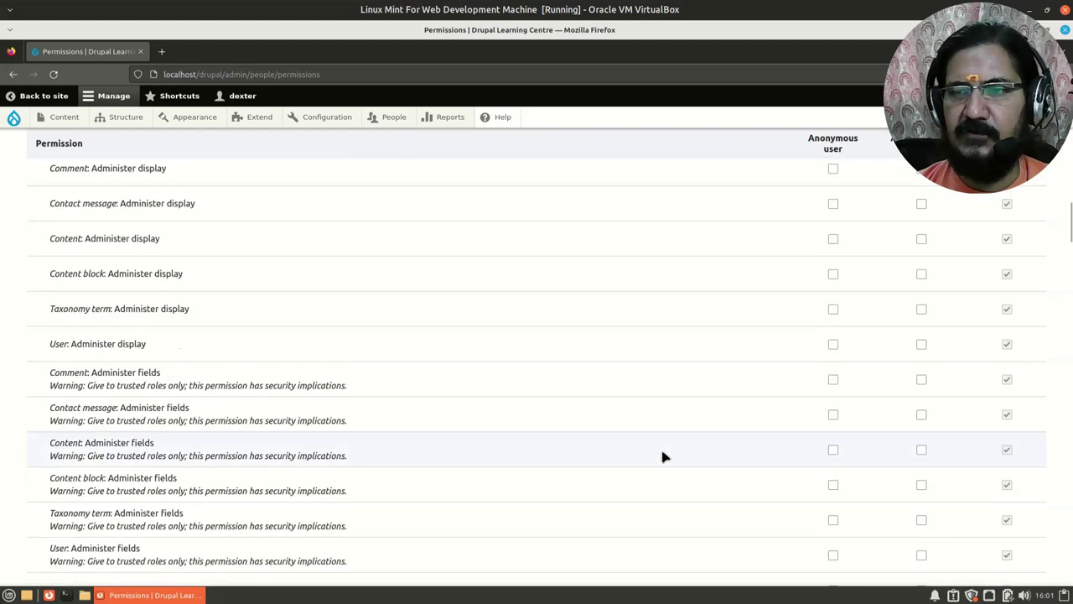
pyautogui.scroll(6, 662, 456)
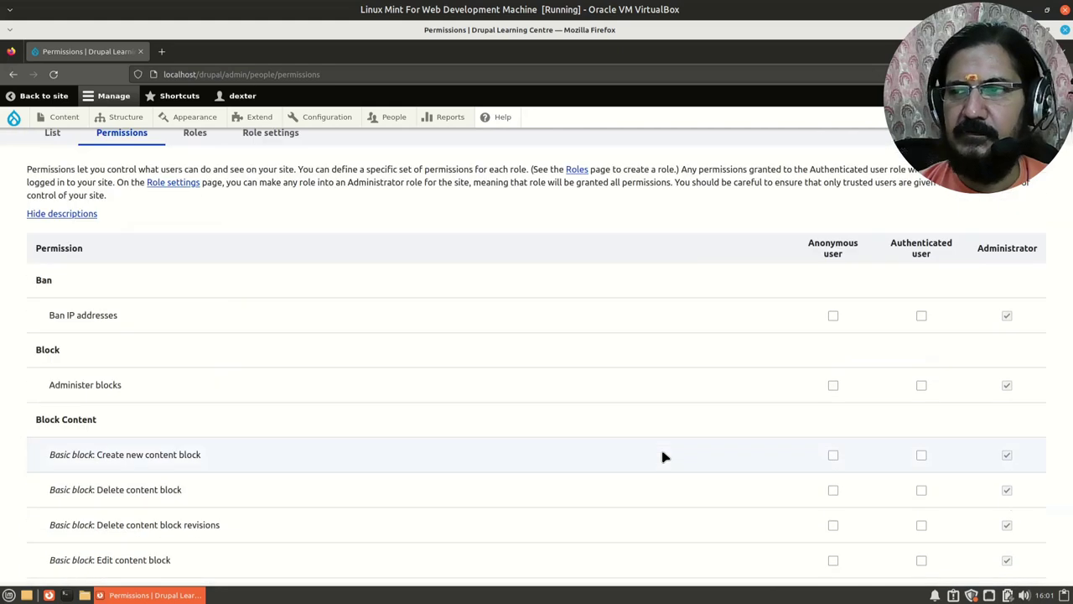
pyautogui.scroll(-3, 712, 426)
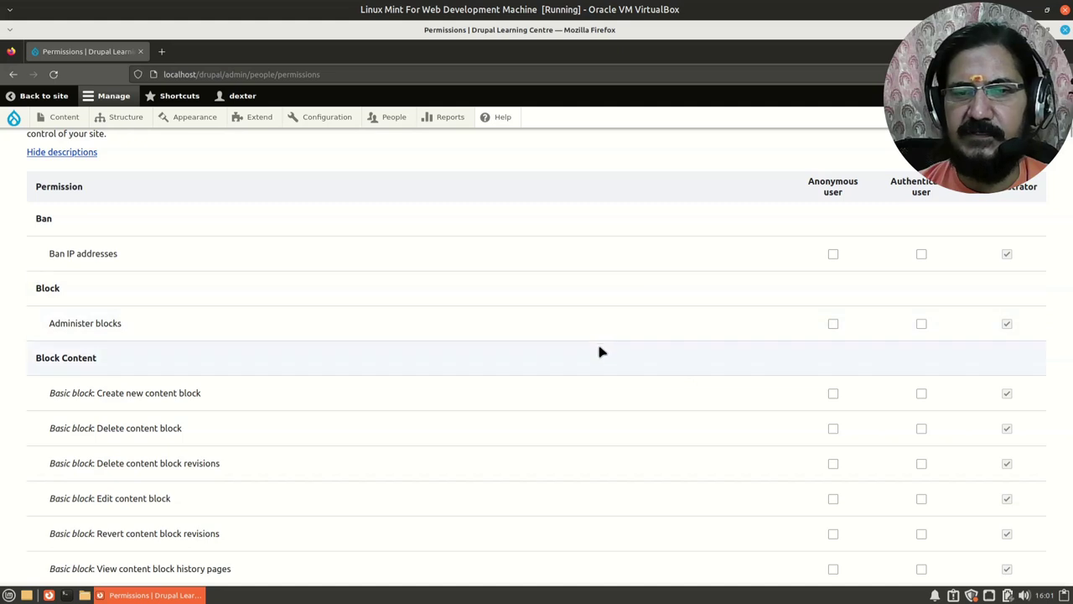
pyautogui.scroll(-6, 599, 348)
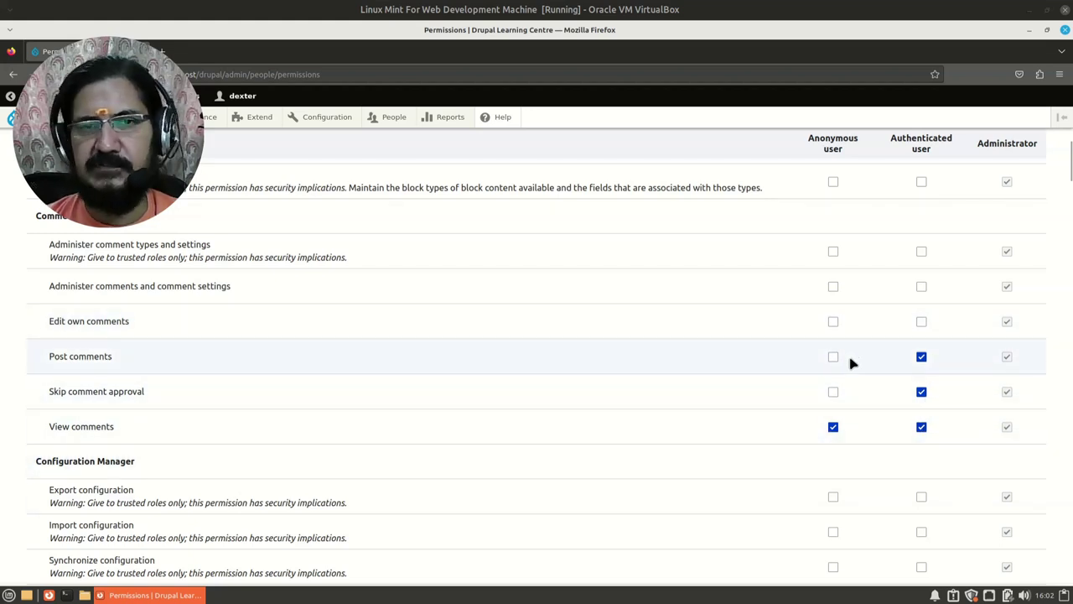
pyautogui.scroll(-5, 851, 362)
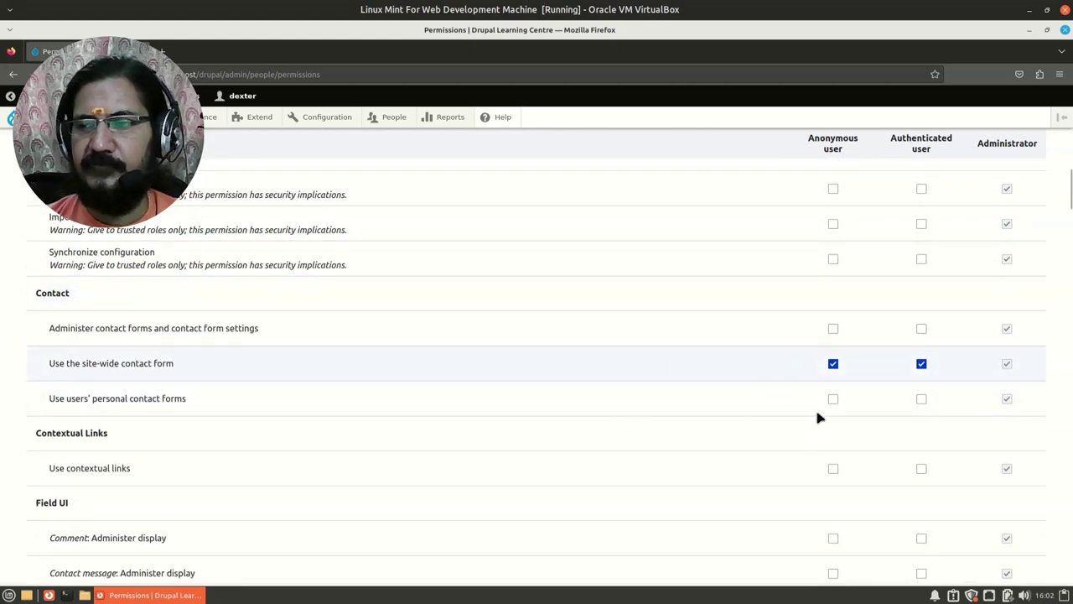
pyautogui.scroll(-10, 747, 454)
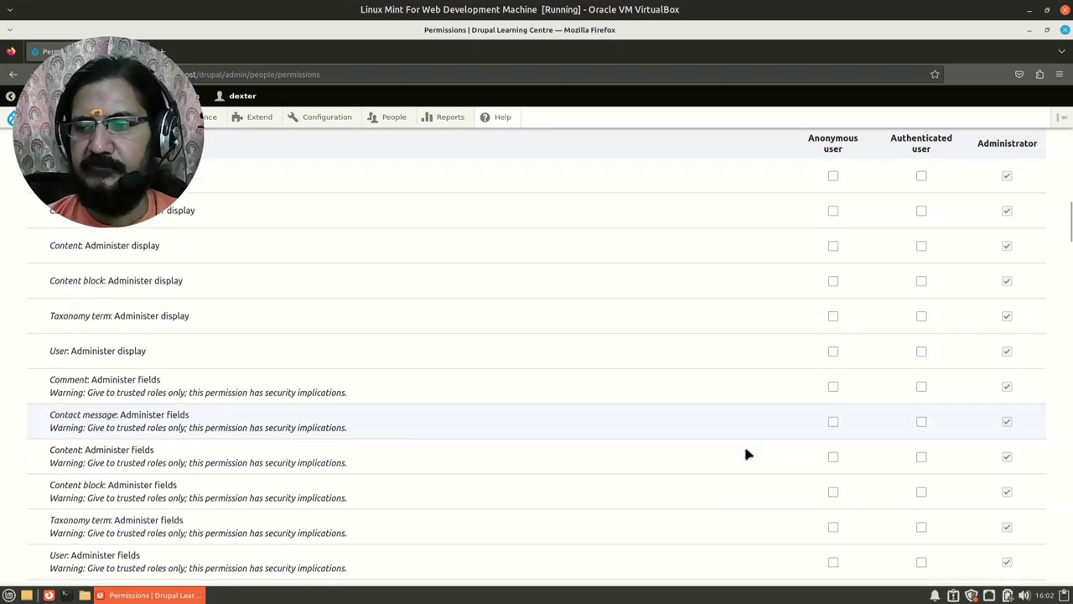
pyautogui.scroll(-8, 747, 453)
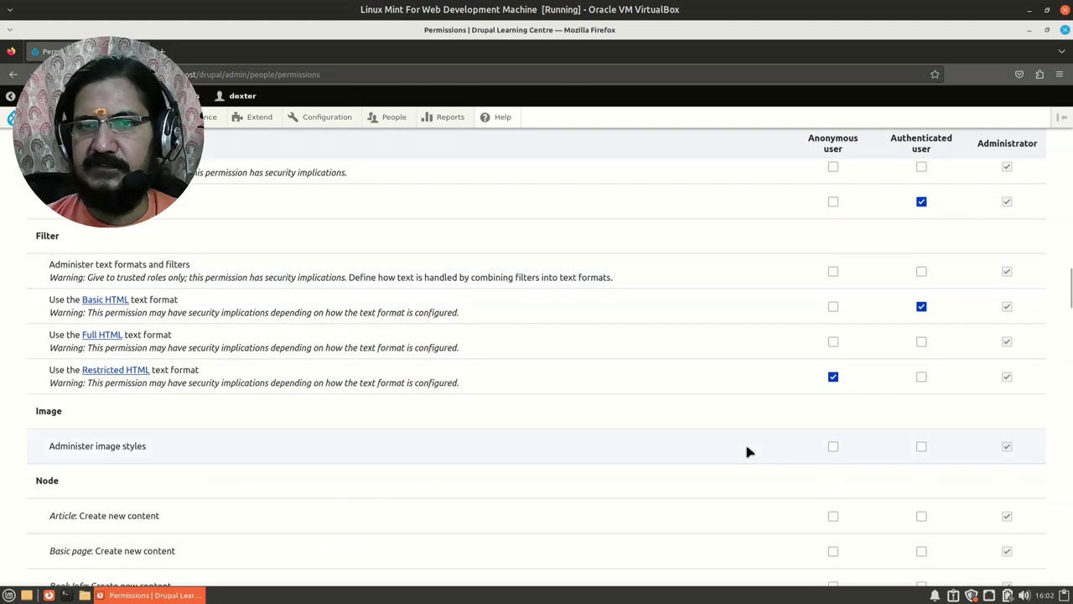
pyautogui.scroll(2, 747, 453)
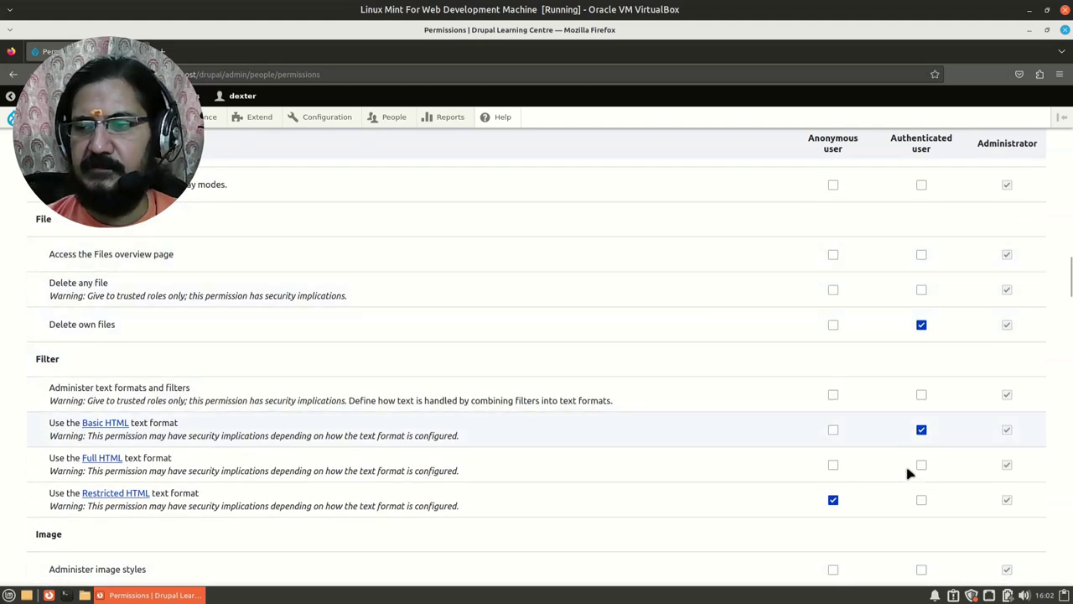
pyautogui.scroll(-1, 910, 473)
pyautogui.scroll(-7, 911, 478)
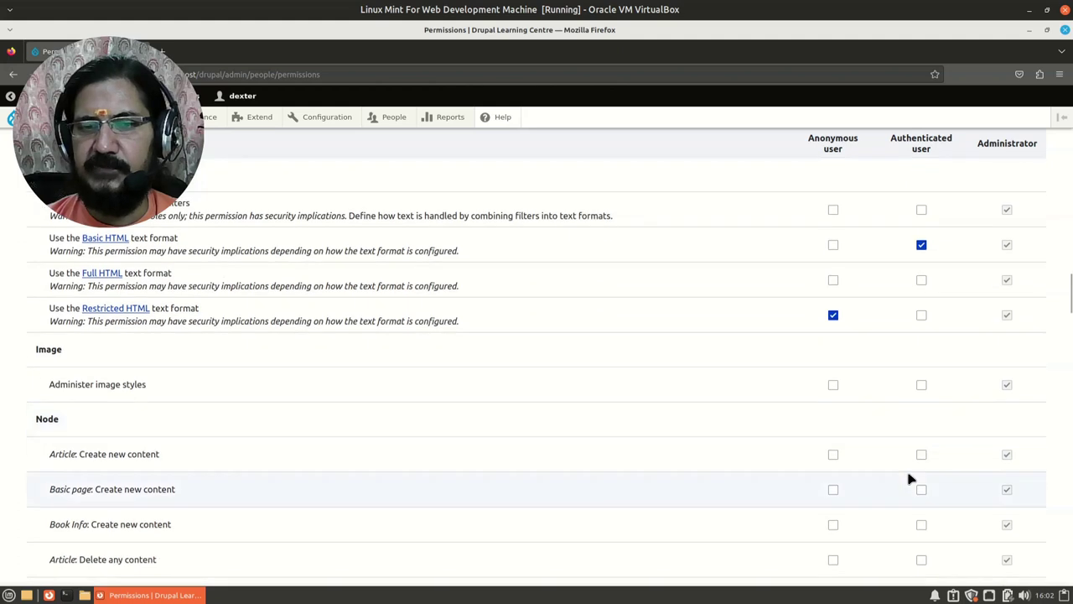
pyautogui.scroll(-15, 913, 468)
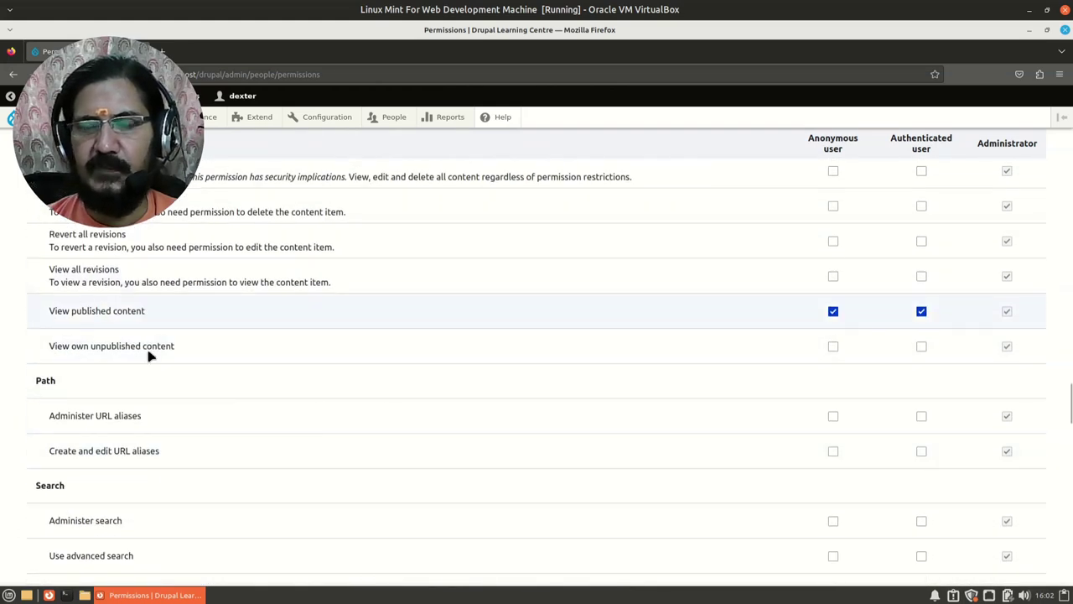
pyautogui.scroll(-2, 293, 412)
pyautogui.scroll(-4, 294, 424)
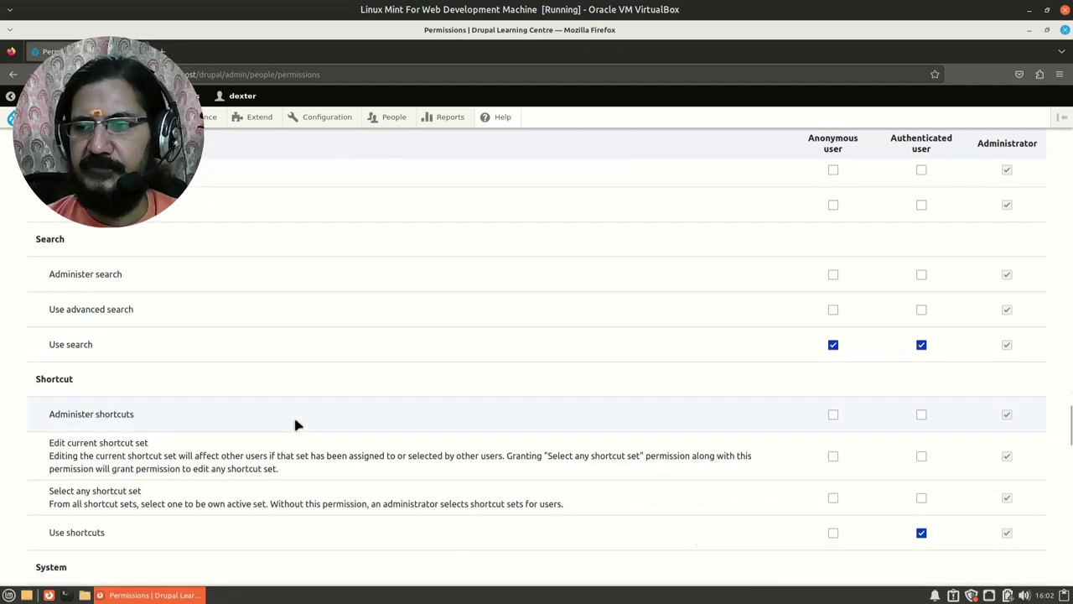
pyautogui.scroll(-3, 450, 489)
pyautogui.scroll(20, 450, 486)
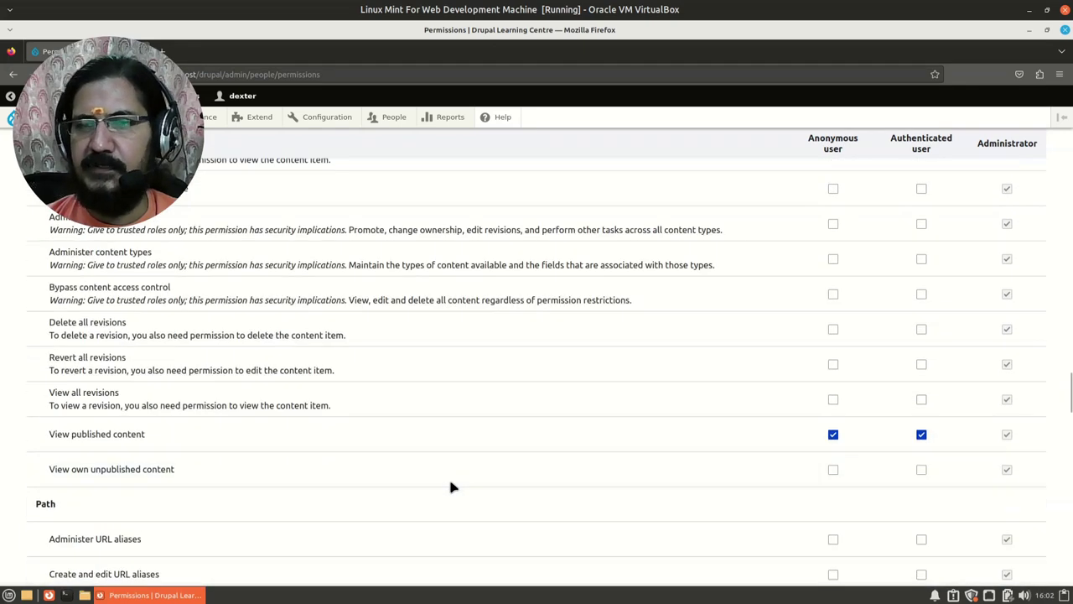
pyautogui.scroll(12, 406, 424)
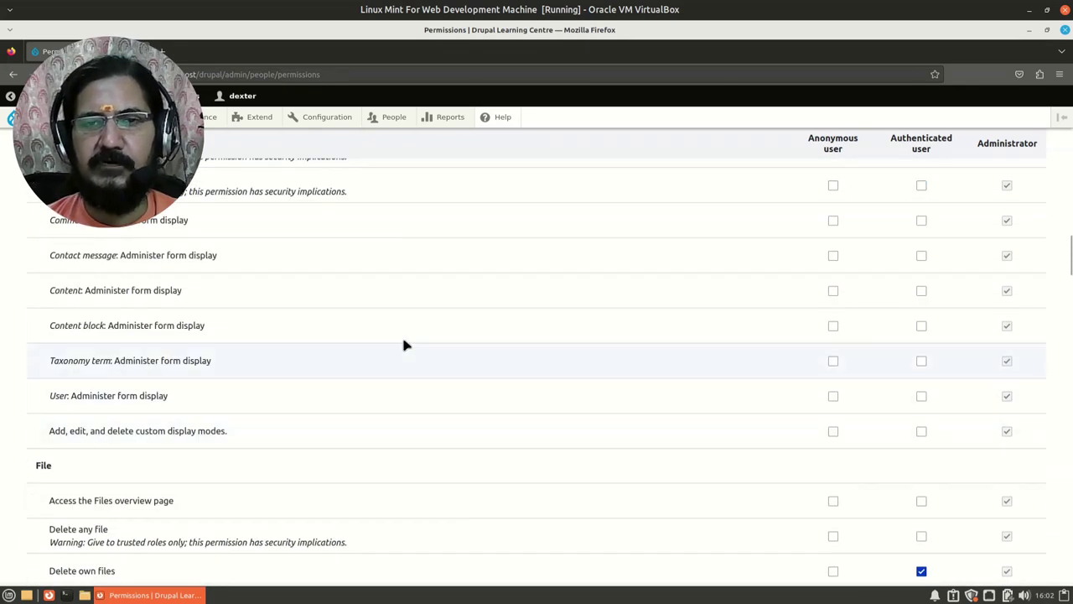
pyautogui.scroll(3, 505, 470)
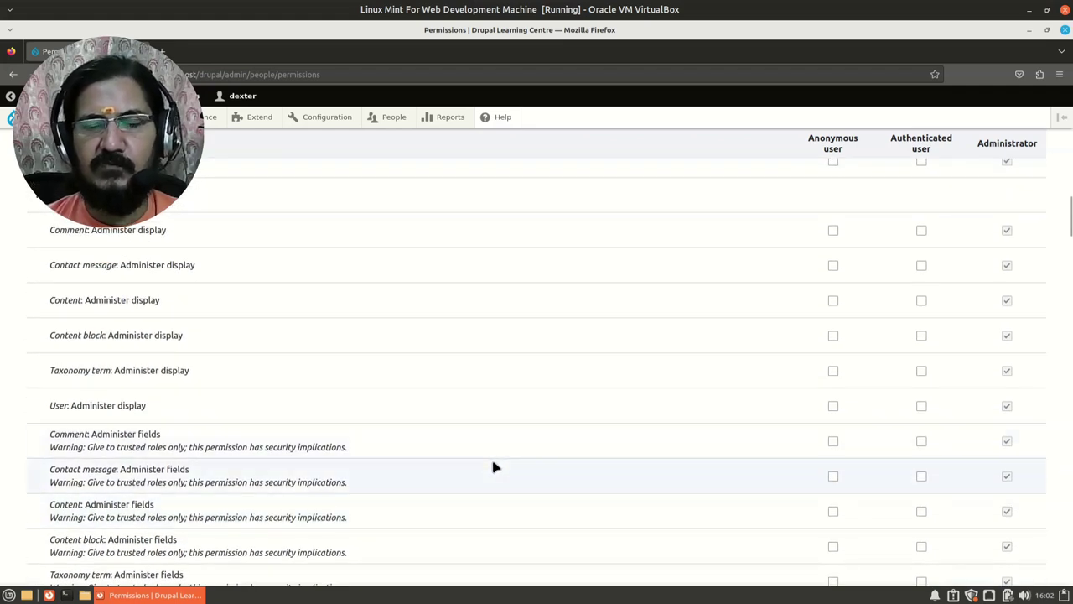
pyautogui.scroll(5, 495, 458)
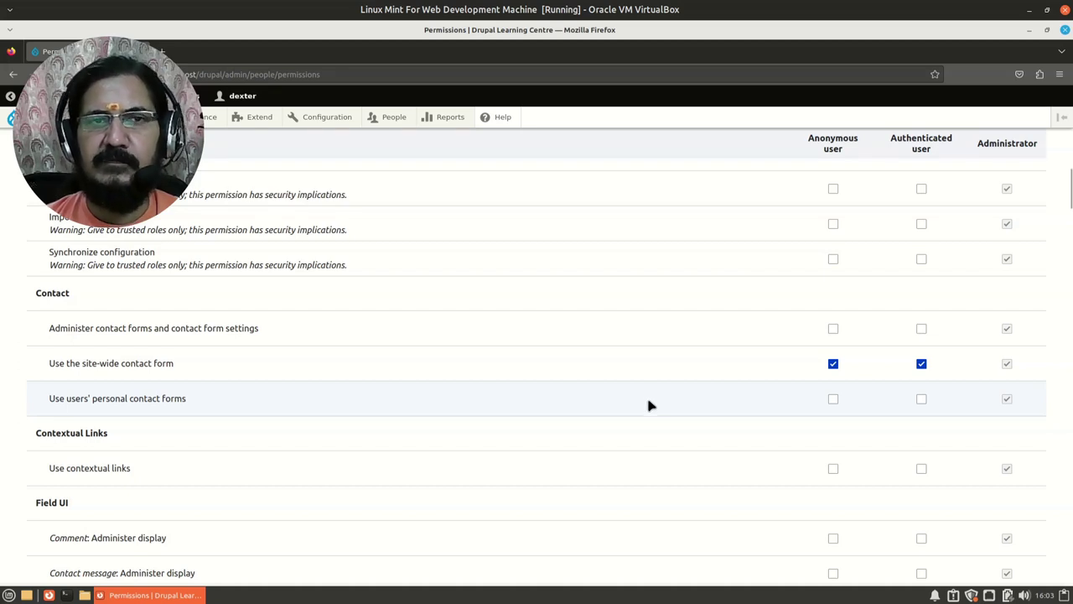
pyautogui.scroll(1, 649, 405)
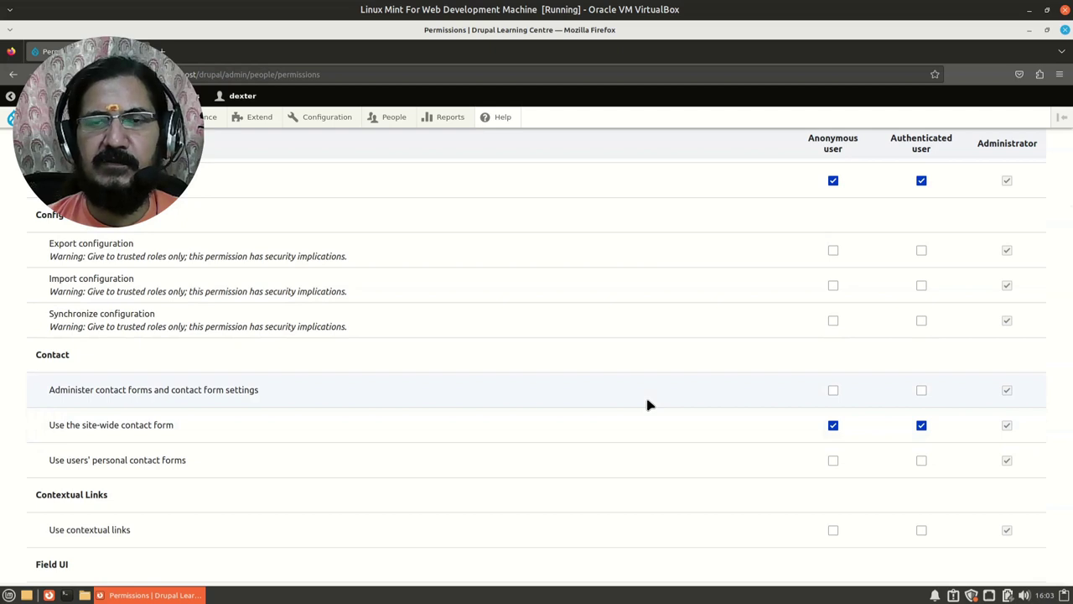
pyautogui.scroll(5, 649, 405)
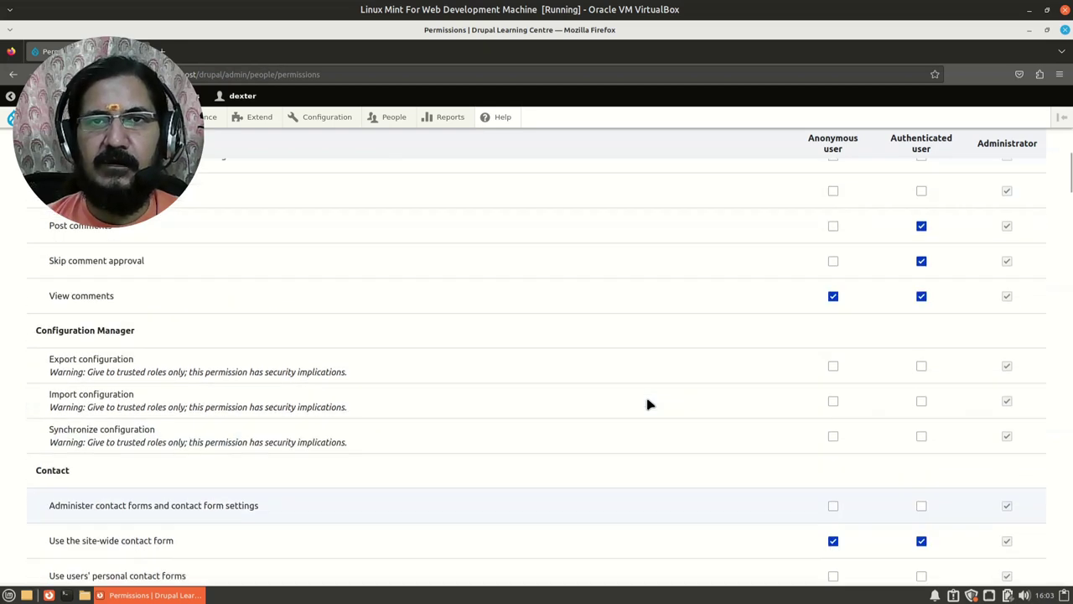
pyautogui.scroll(5, 648, 405)
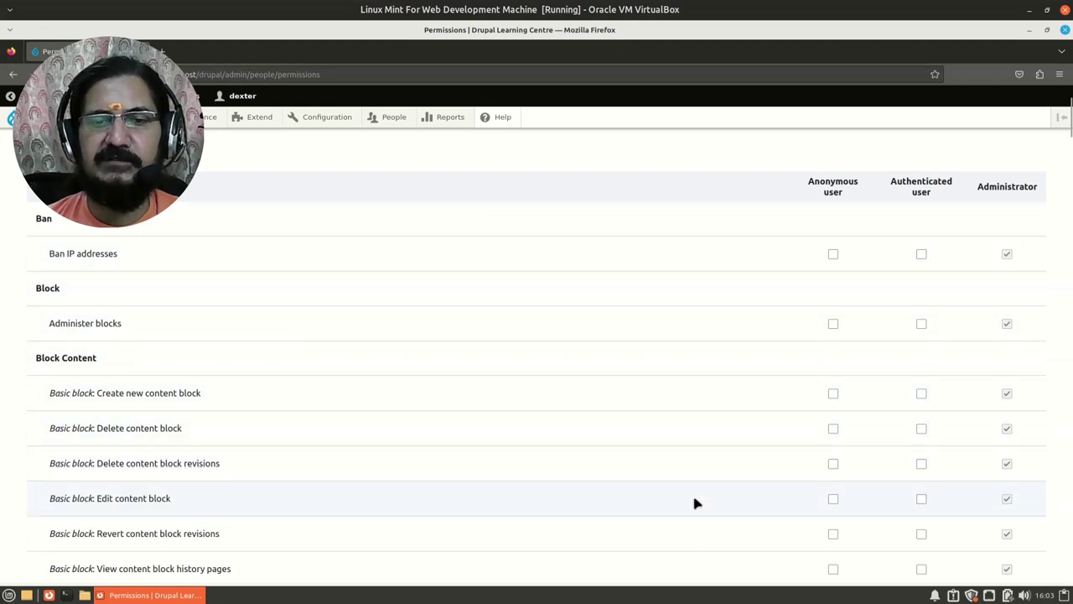
pyautogui.scroll(-1, 696, 500)
pyautogui.scroll(-1, 695, 502)
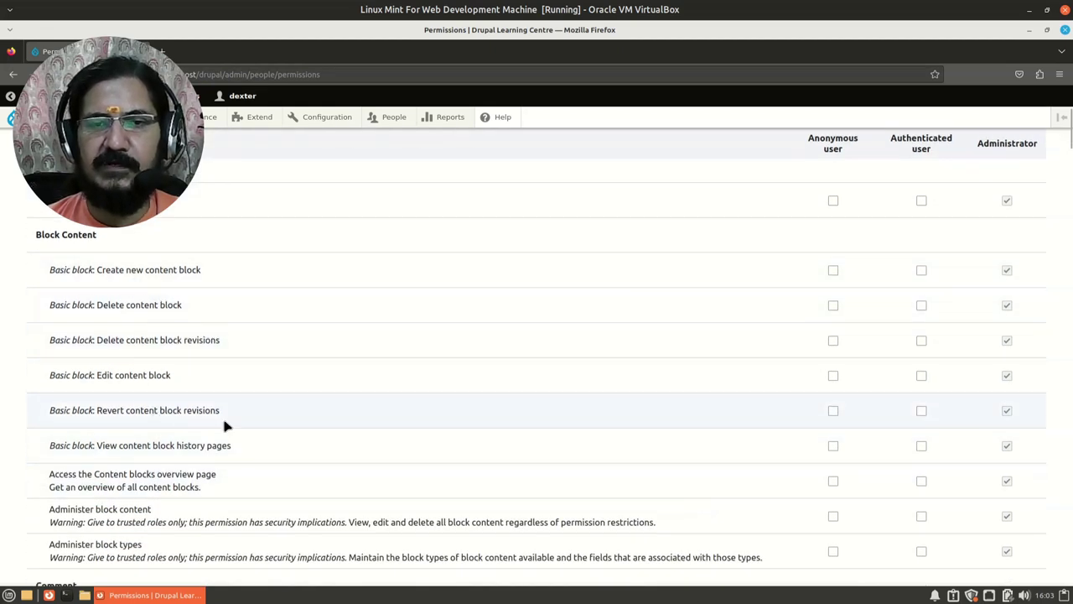